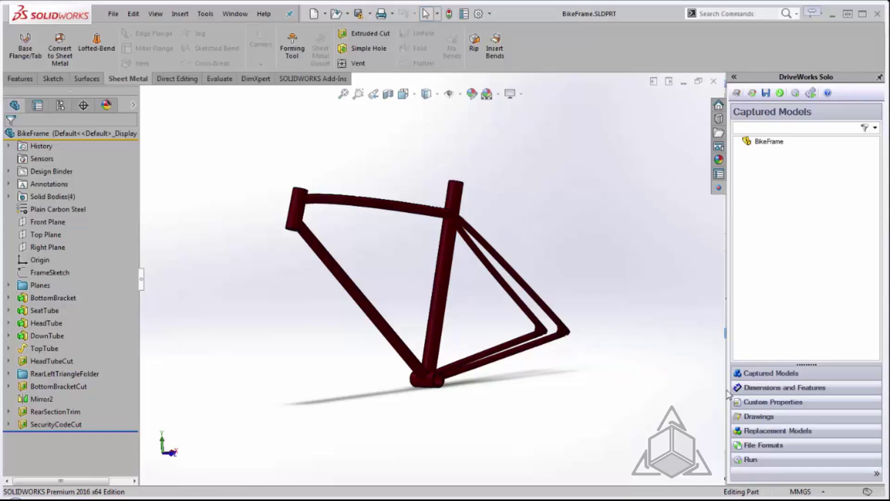
Review the captured dimensions and features of the BikeFrame model and open the project for editing.
left_click(769, 387)
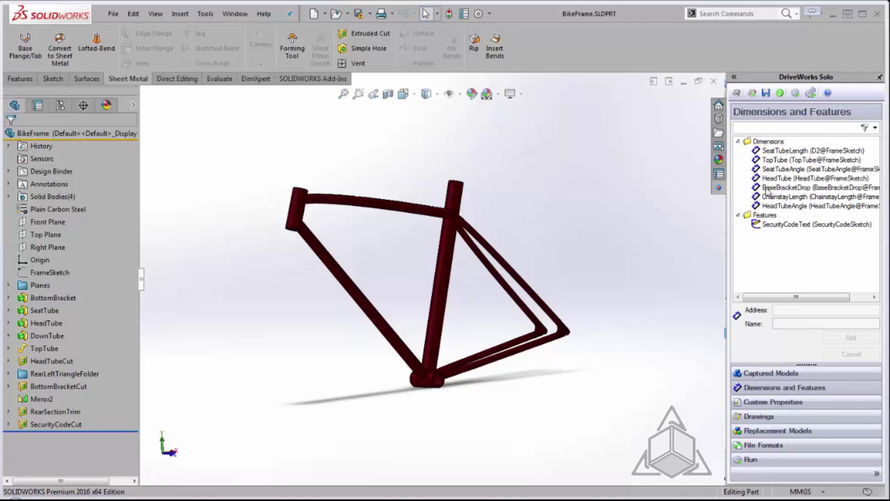
left_click(751, 93)
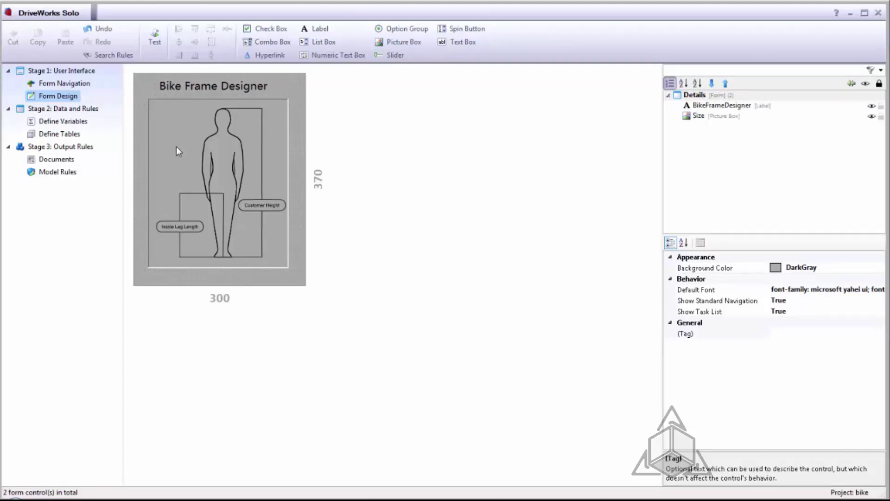
Examine the rows and columns of the project's FrameCalculations table and close it.
left_click(76, 133)
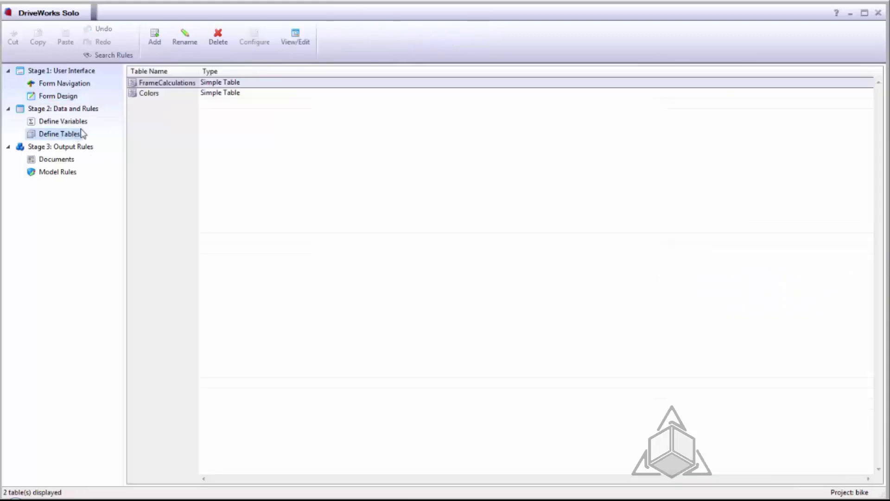
double_click(219, 86)
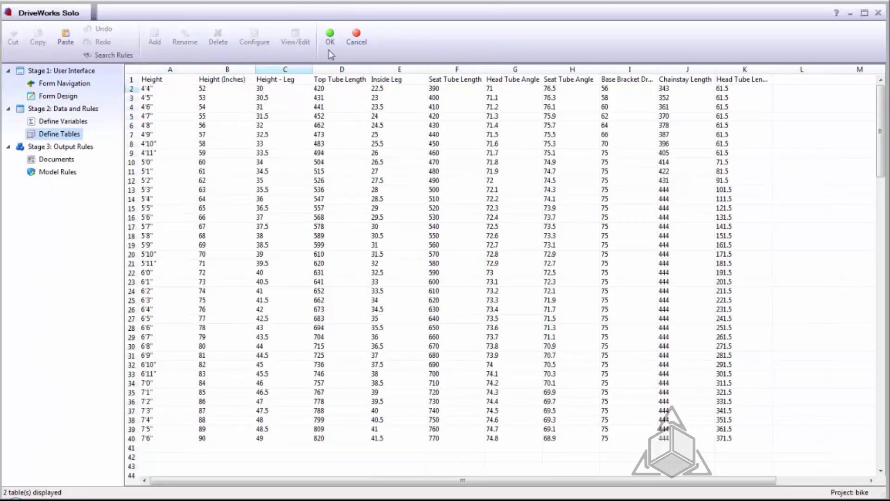
left_click(338, 38)
Add a spin button named InsideLegLength to the Bike Frame Designer form.
left_click(47, 96)
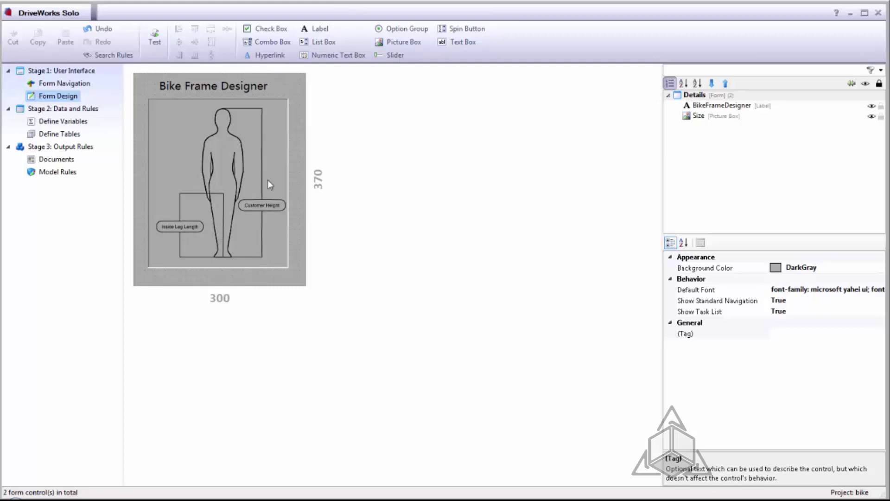
left_click(446, 31)
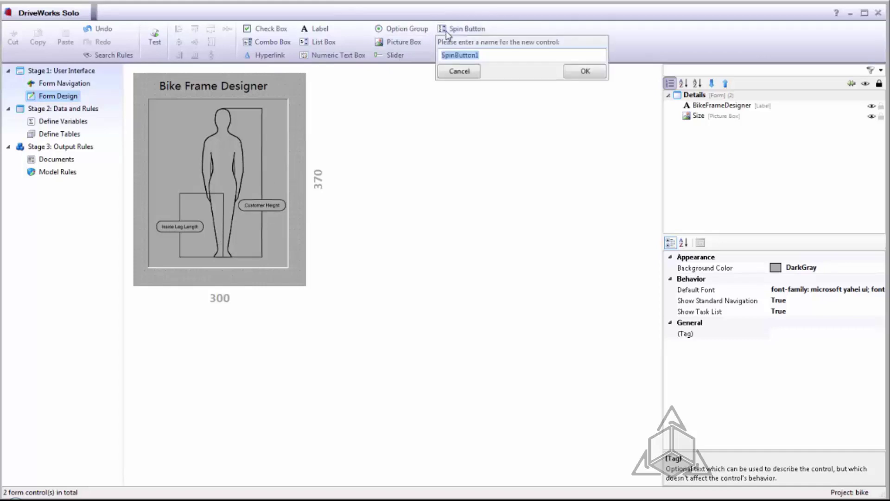
type("InsideLegLength")
key("Return")
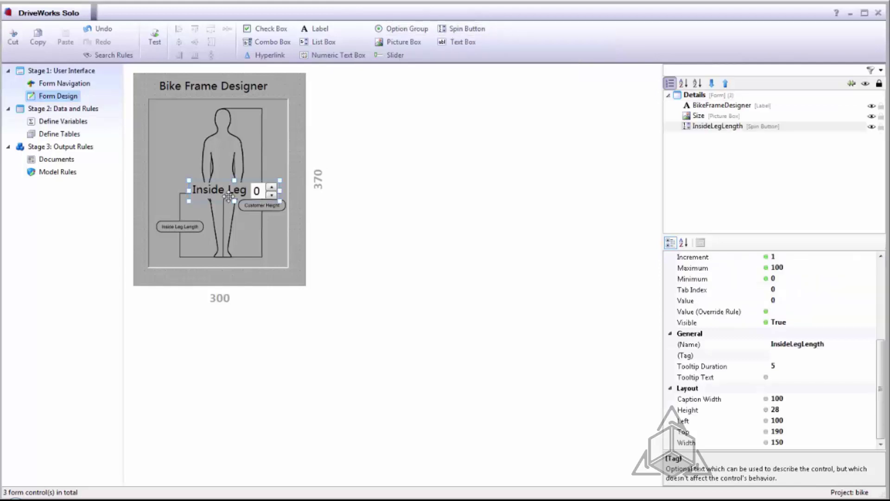
Place the InsideLegLength spin button below the body picture and enlarge it to the picture's width with room for a two-line caption.
left_click_drag(218, 209, 182, 299)
left_click_drag(241, 292, 291, 291)
left_click_drag(204, 290, 231, 290)
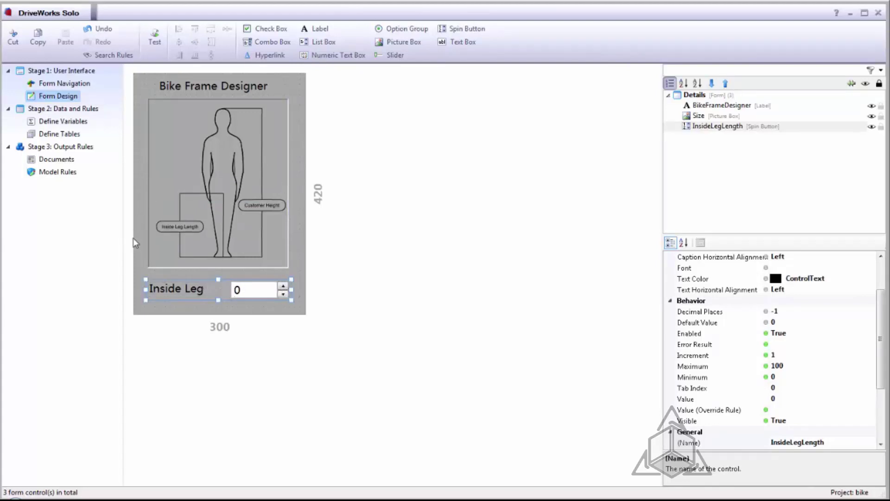
left_click_drag(218, 300, 217, 317)
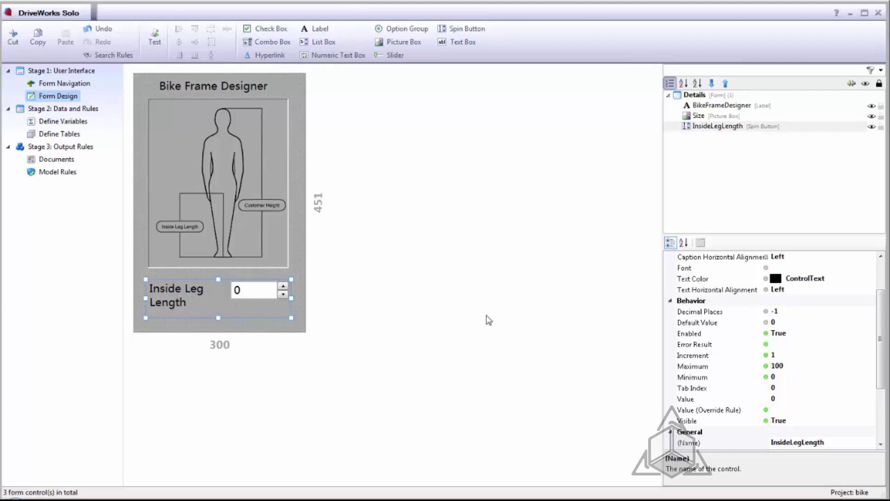
Set the InsideLegLength spin button's increment to 0.5, minimum to 30 and maximum to 90.
left_click(796, 358)
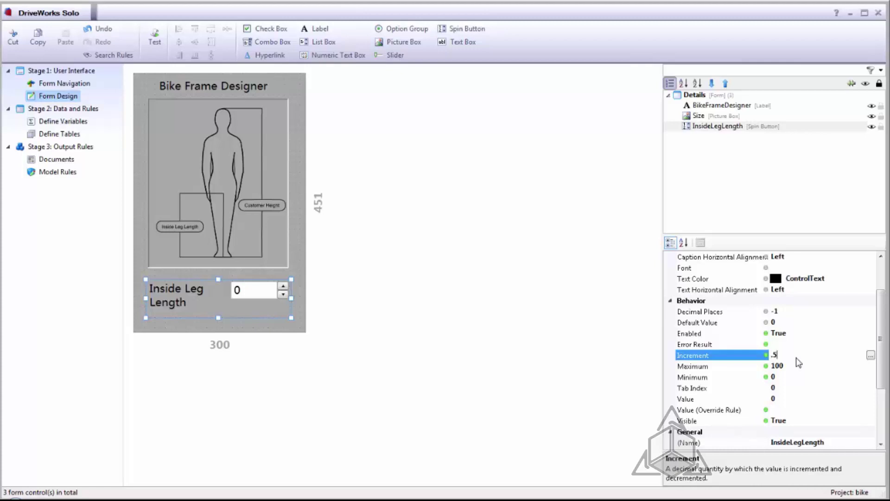
left_click(820, 376)
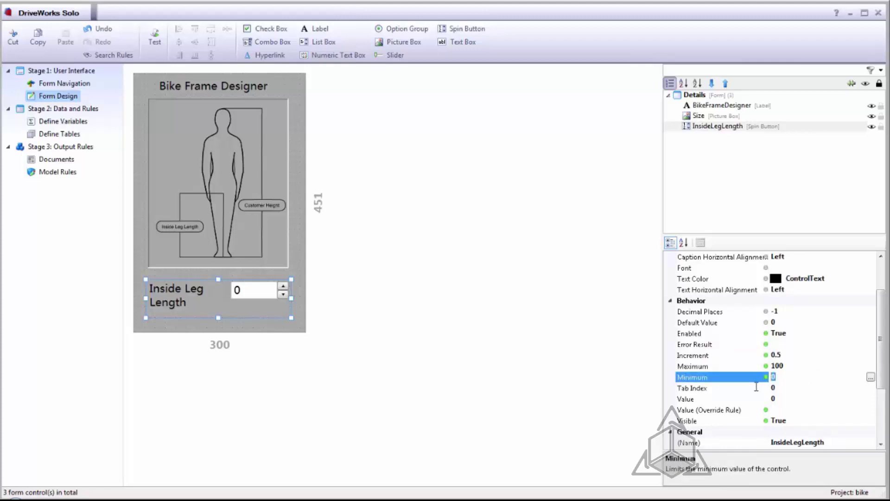
type("30")
left_click(782, 365)
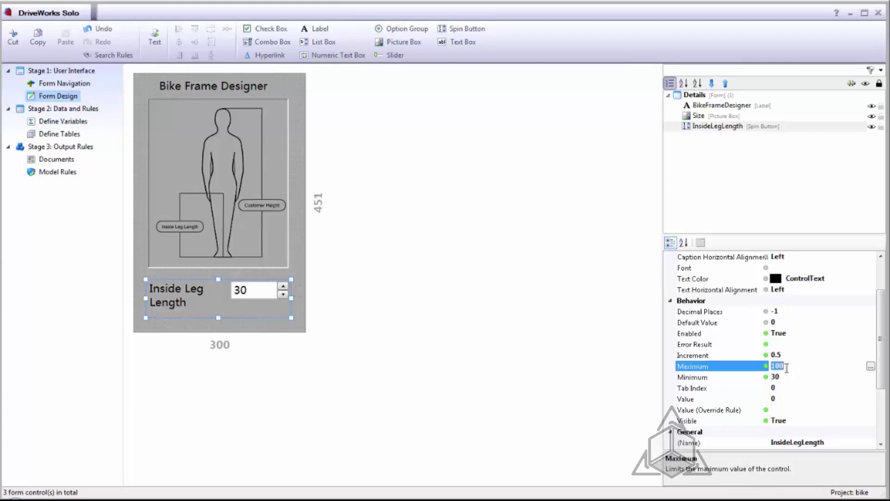
type("90")
key("Return")
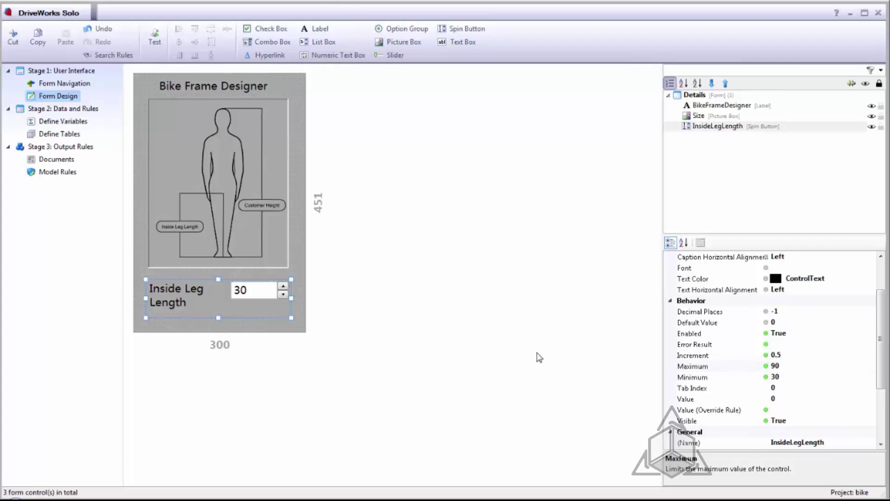
Test the form by raising the Inside Leg Length value to 35, and return to design mode.
left_click(158, 40)
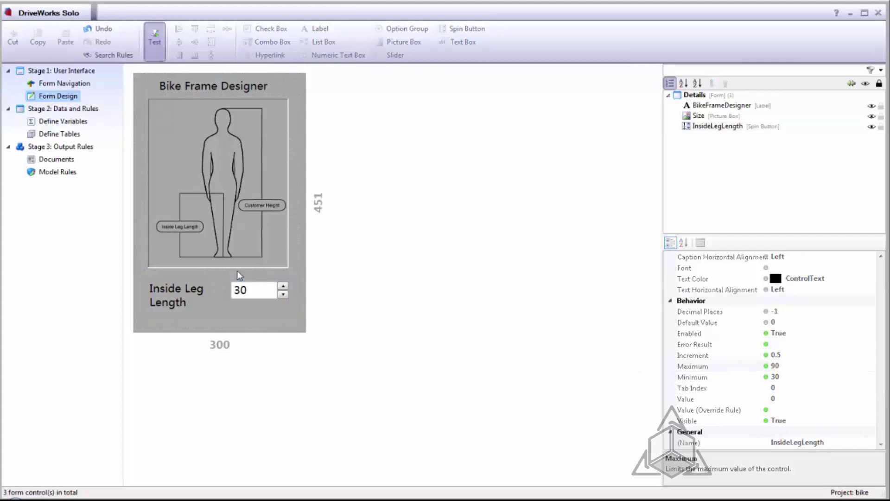
left_click(283, 286)
left_click(283, 287)
left_click(283, 287)
left_click(282, 286)
left_click(282, 286)
left_click(283, 287)
left_click(283, 286)
left_click(155, 38)
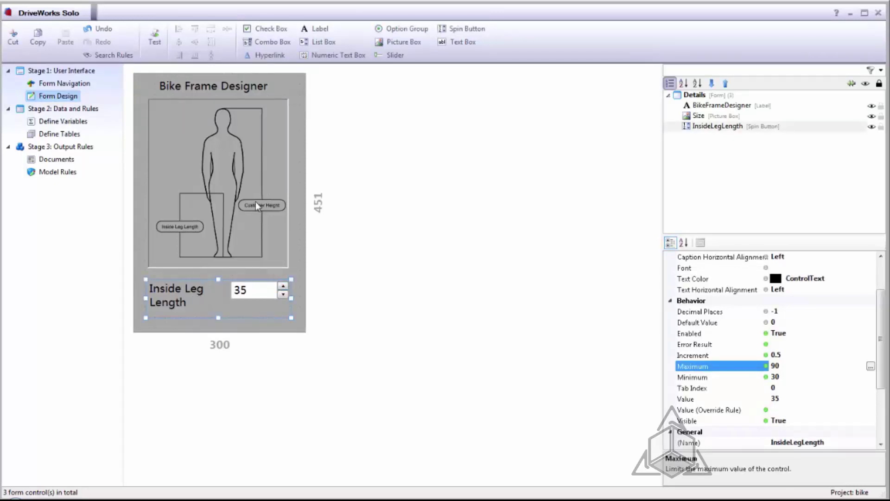
Add a list box named CustomerHeight to the form.
left_click(320, 41)
type("C")
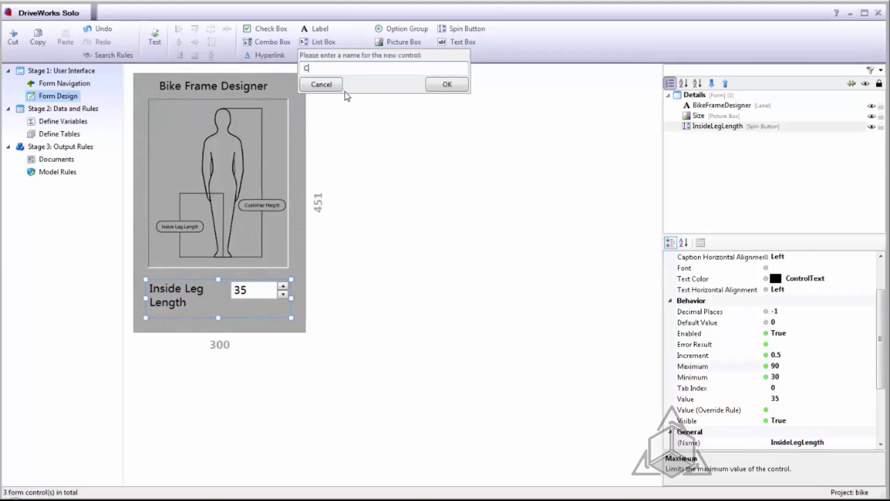
type("ustomerHeight")
key("Return")
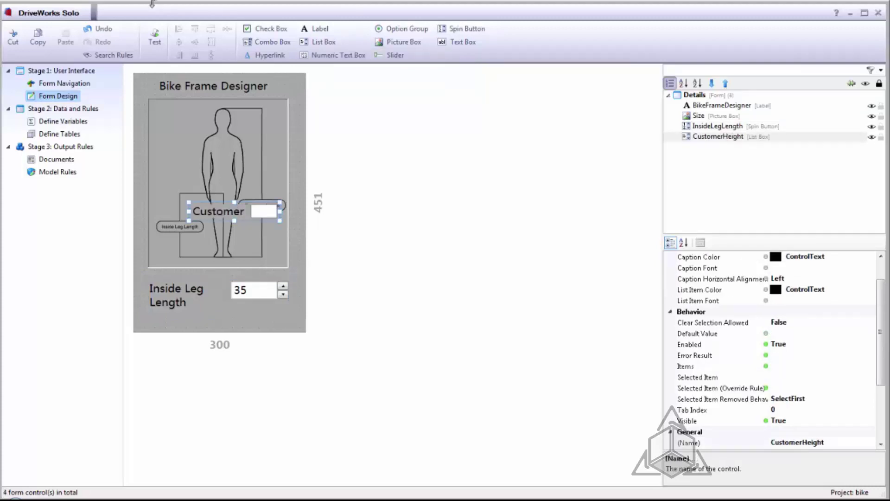
Place the CustomerHeight list box below the Inside Leg Length control and enlarge it to the same width with room for a two-line caption.
left_click_drag(217, 210, 177, 325)
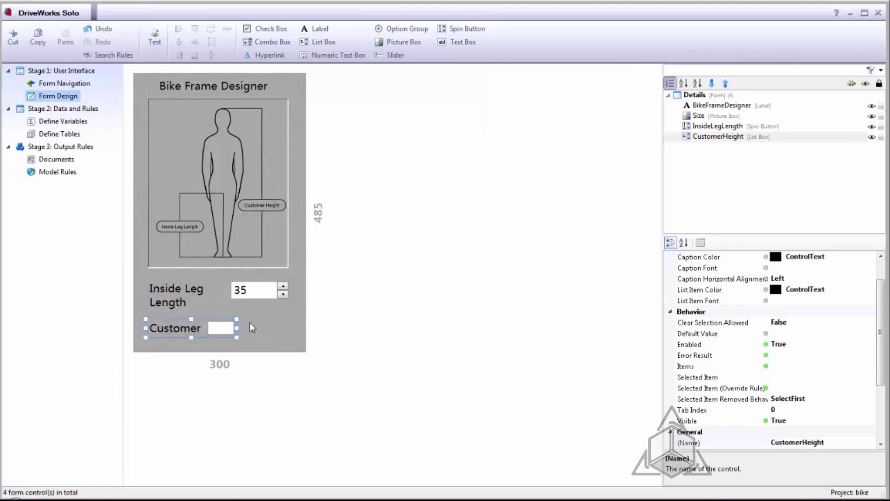
left_click_drag(234, 328, 291, 328)
left_click_drag(208, 329, 220, 357)
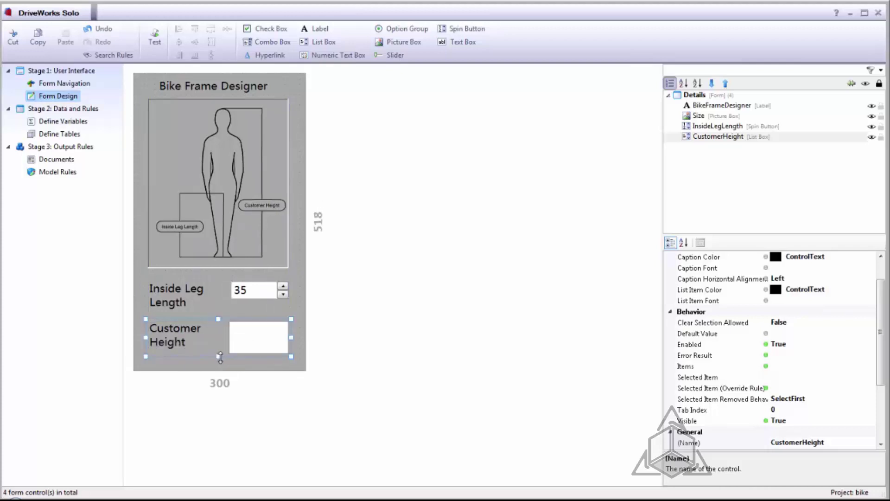
Fill the CustomerHeight list box's items with a ListAll rule on the Height column of the FrameCalculations table.
left_click(777, 367)
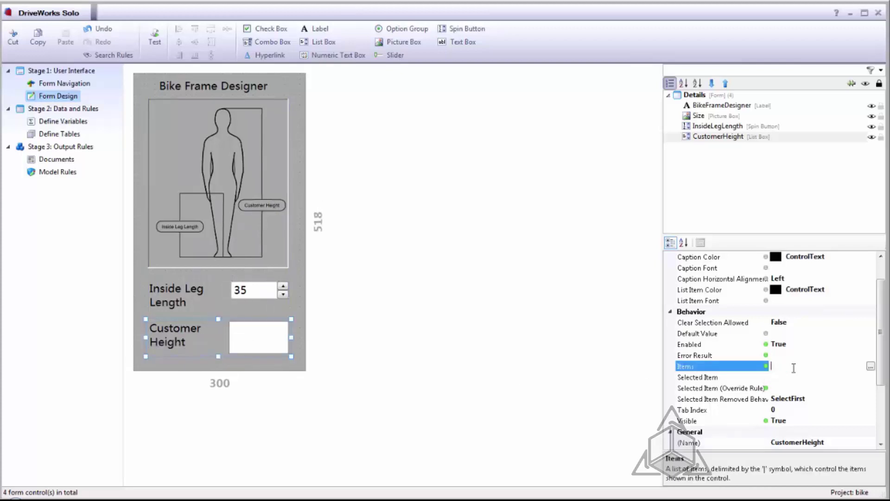
left_click(871, 367)
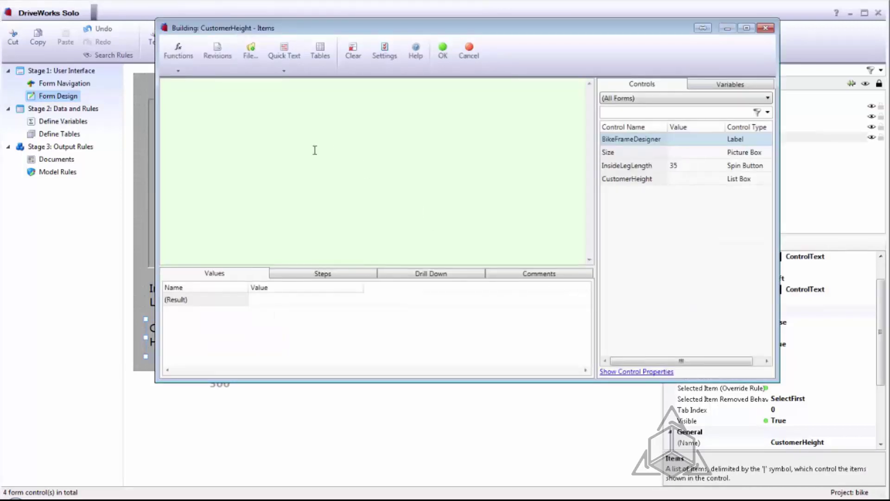
left_click(178, 71)
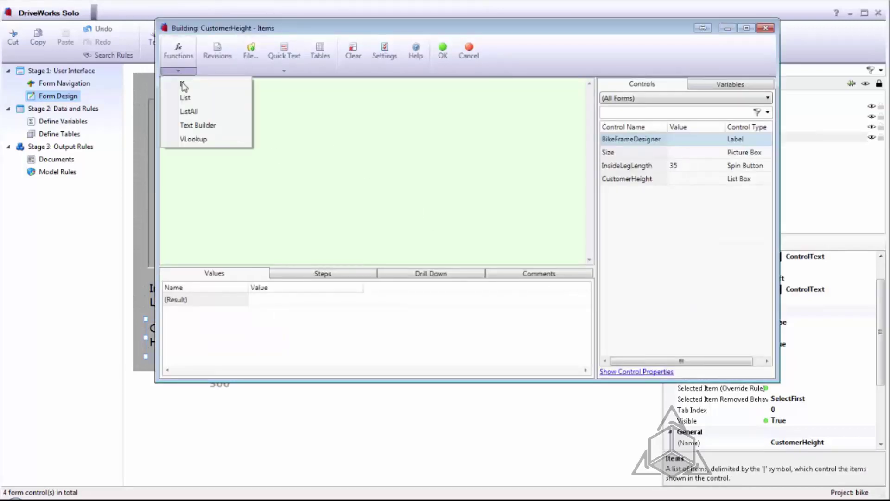
left_click(188, 111)
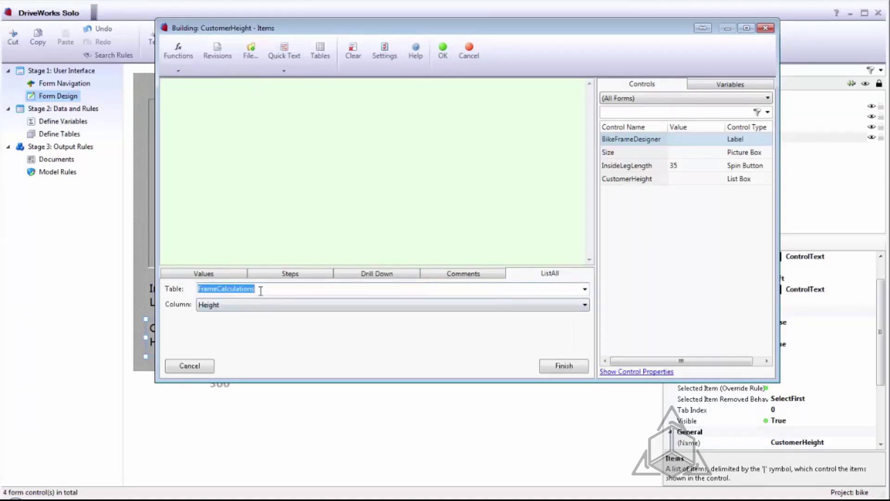
left_click(262, 306)
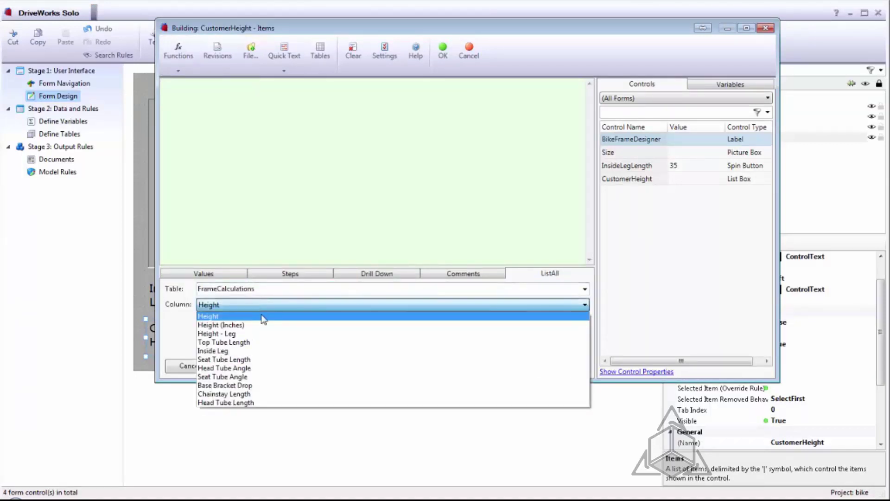
left_click(263, 317)
left_click(563, 365)
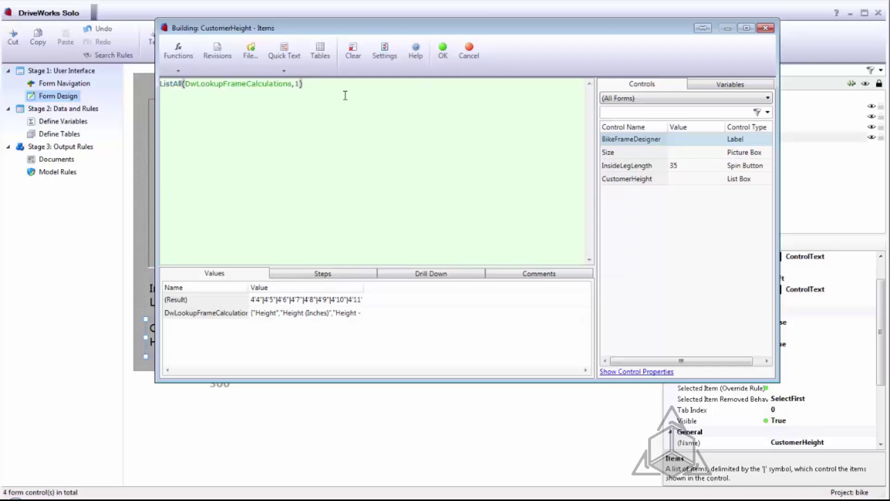
left_click(440, 52)
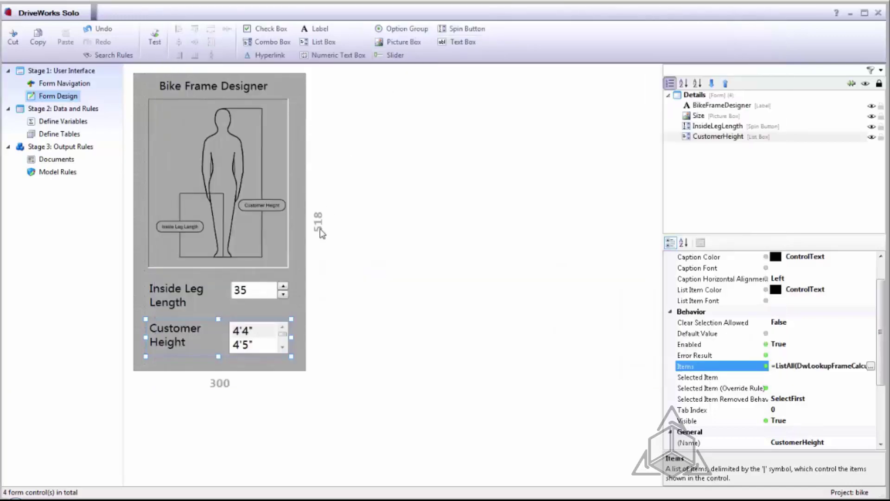
Test the form by browsing the heights offered in the Customer Height list, and return to design mode.
left_click(156, 38)
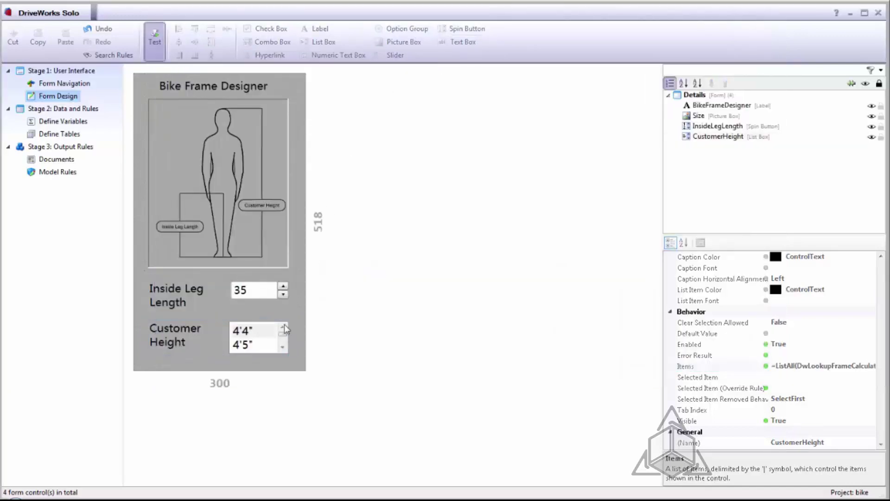
left_click(283, 347)
left_click(283, 347)
left_click(283, 347)
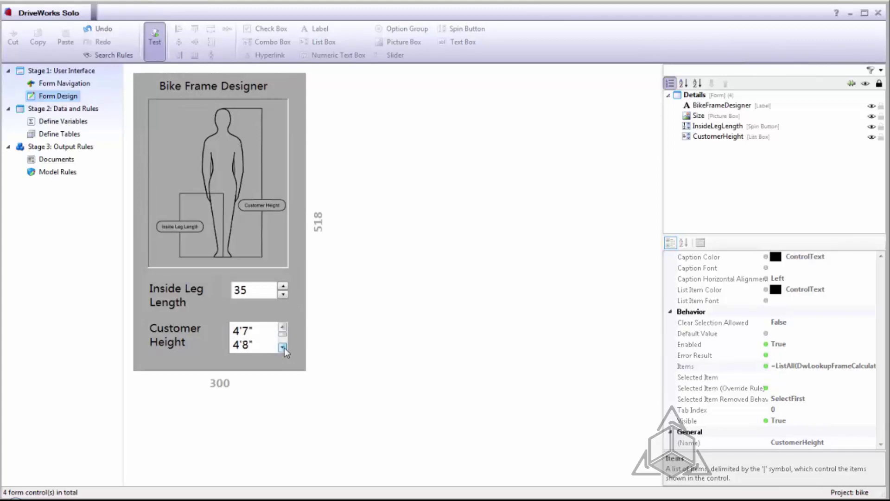
left_click(284, 347)
left_click(283, 347)
left_click(283, 347)
left_click(283, 347)
left_click(282, 347)
left_click(283, 347)
left_click(283, 347)
left_click(282, 347)
left_click(154, 38)
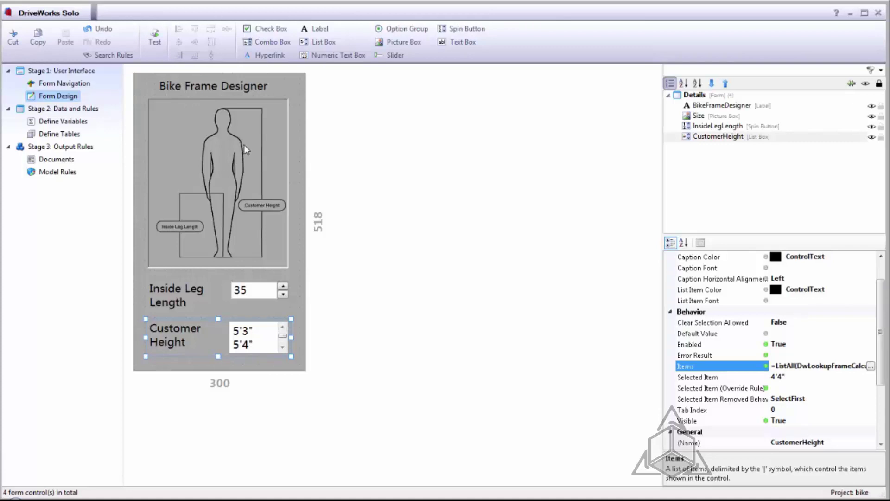
Add a combo box named Color below the Customer Height list and widen it to match the controls above.
left_click(271, 42)
type("Color")
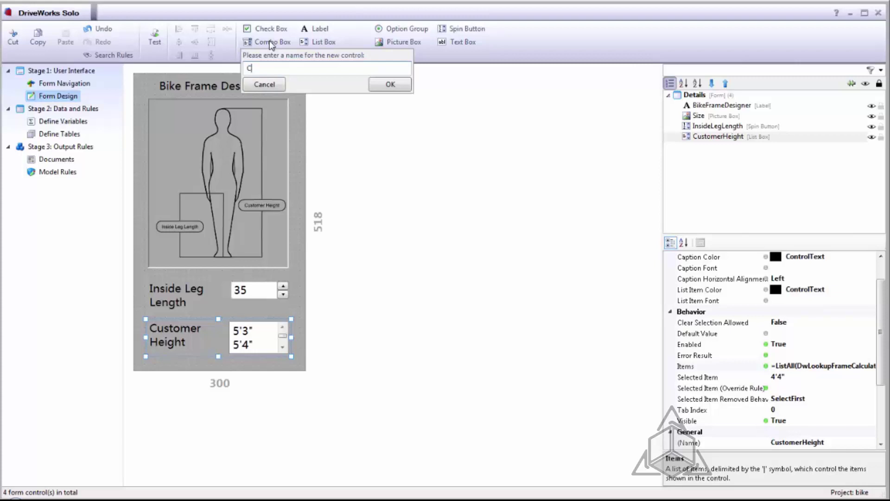
left_click(393, 86)
left_click_drag(200, 251, 170, 369)
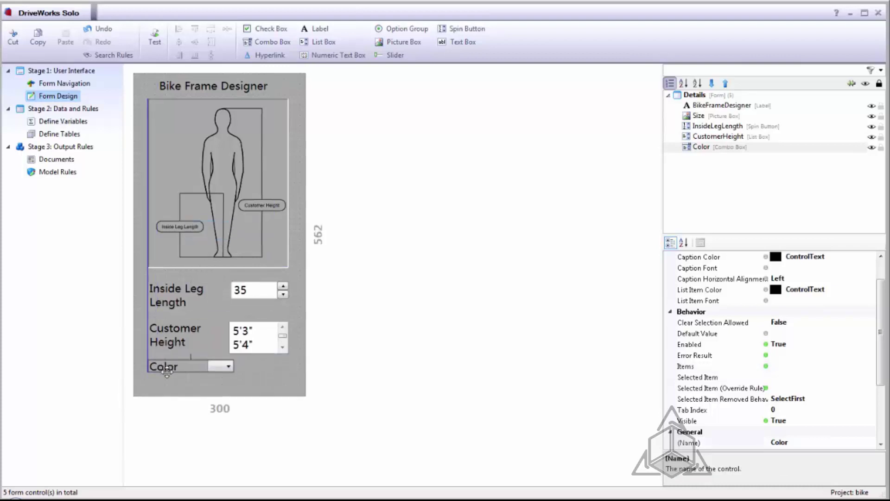
left_click_drag(235, 366, 291, 367)
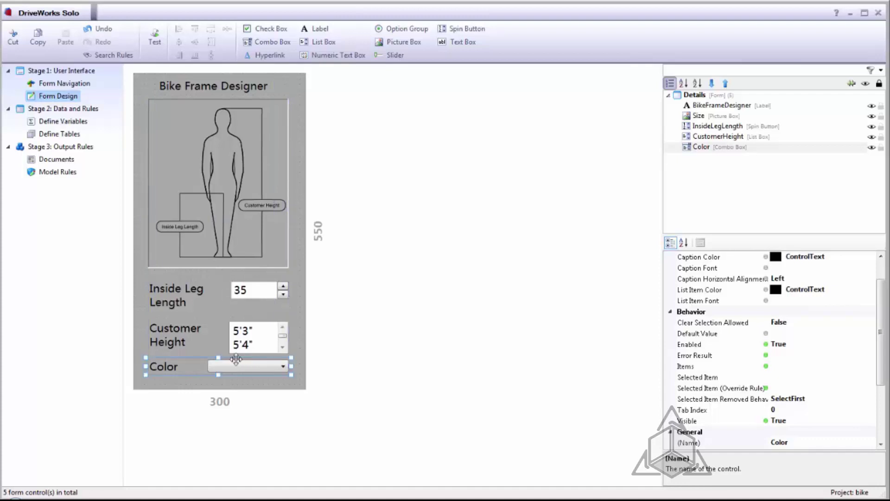
Fill the Color combo box's items with a ListAll rule on the Colors column of the Colors table and make the control slightly taller.
left_click(804, 366)
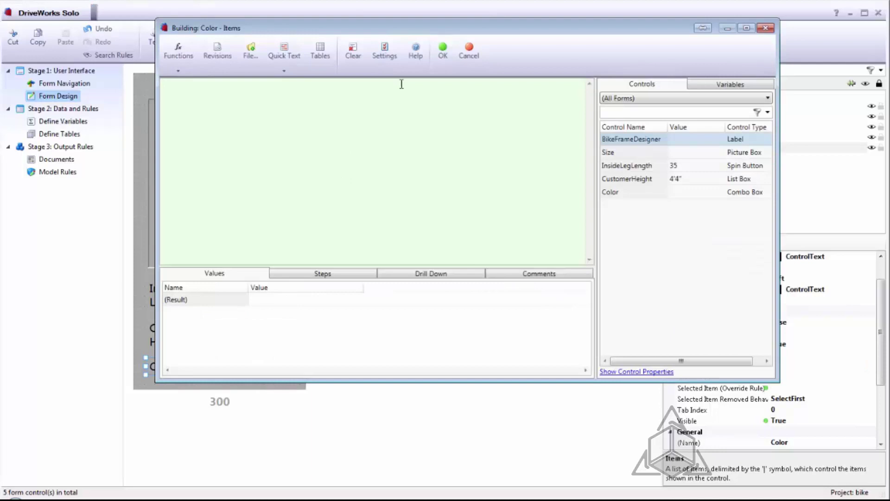
left_click(176, 71)
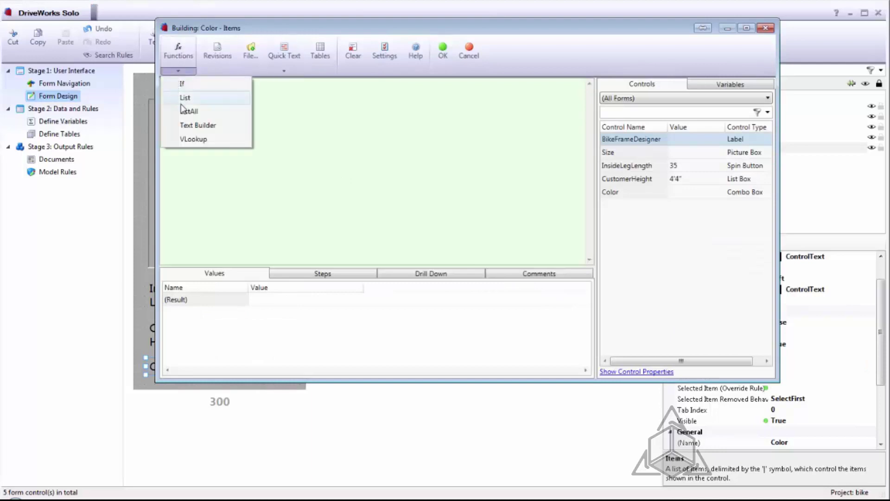
left_click(188, 112)
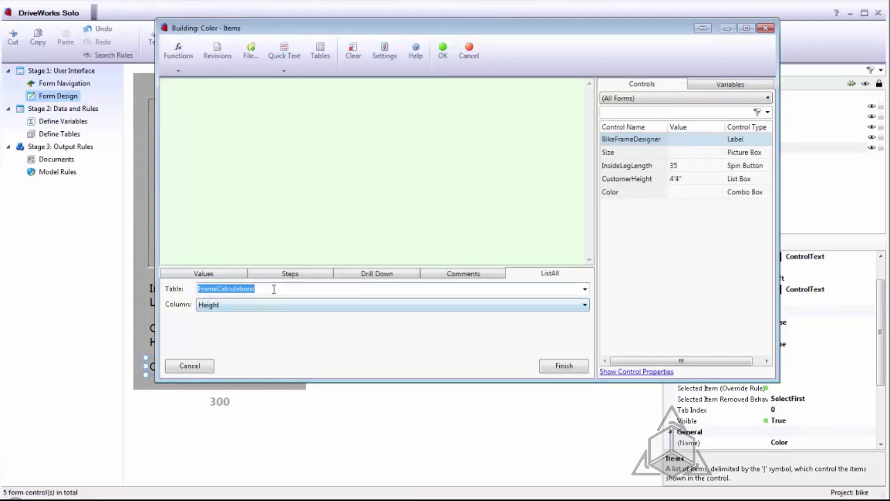
left_click(584, 289)
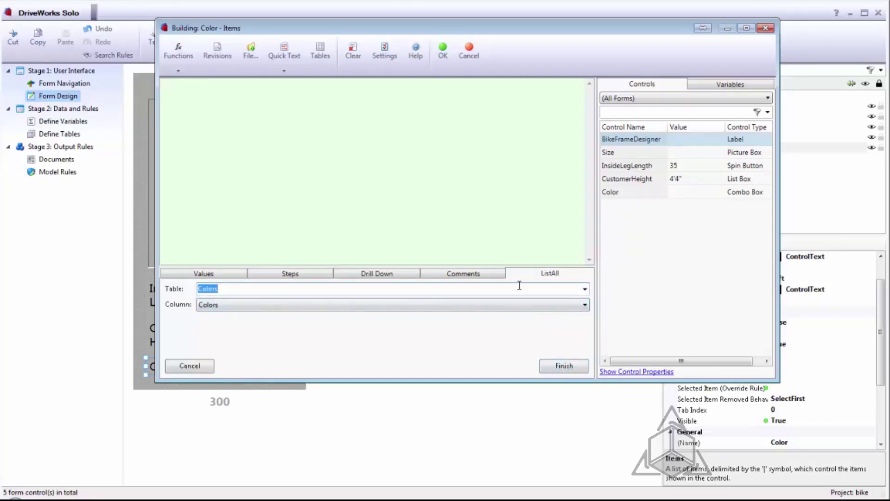
left_click(533, 308)
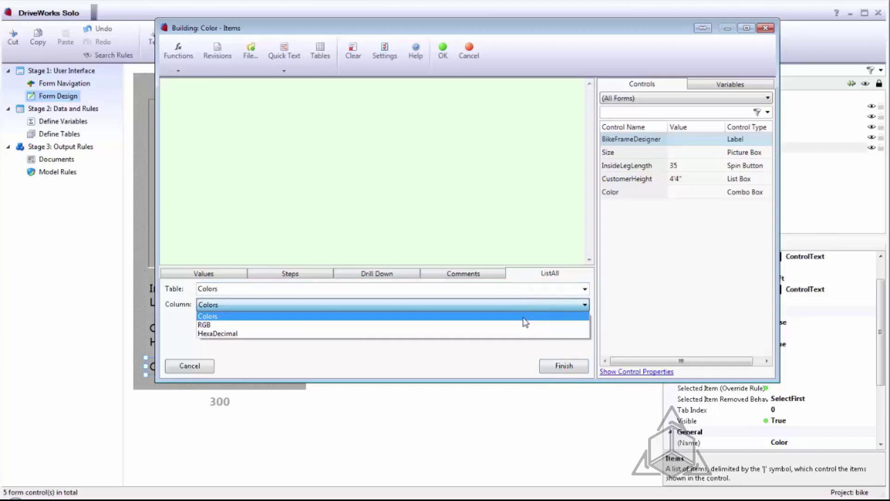
left_click(523, 317)
left_click(564, 366)
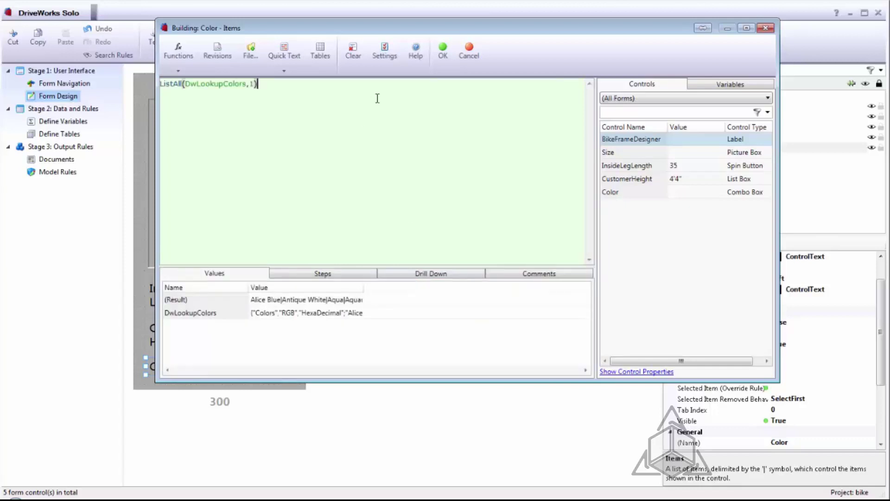
left_click(439, 52)
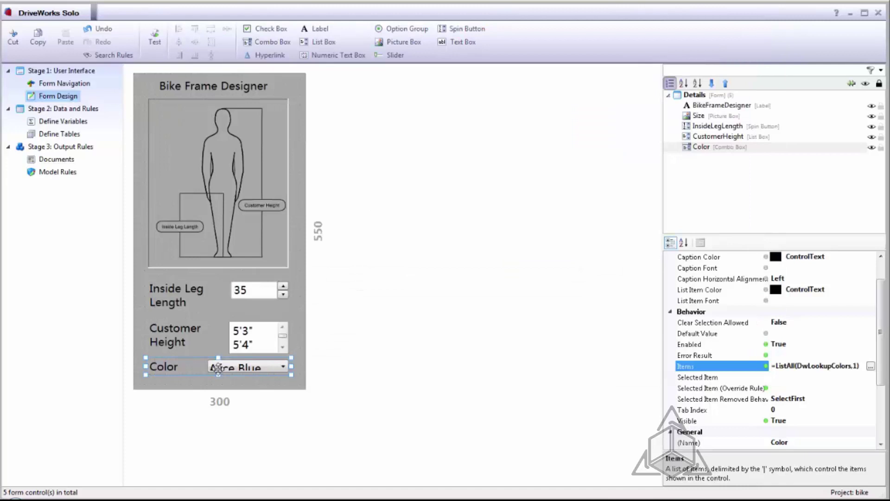
left_click_drag(220, 376, 221, 381)
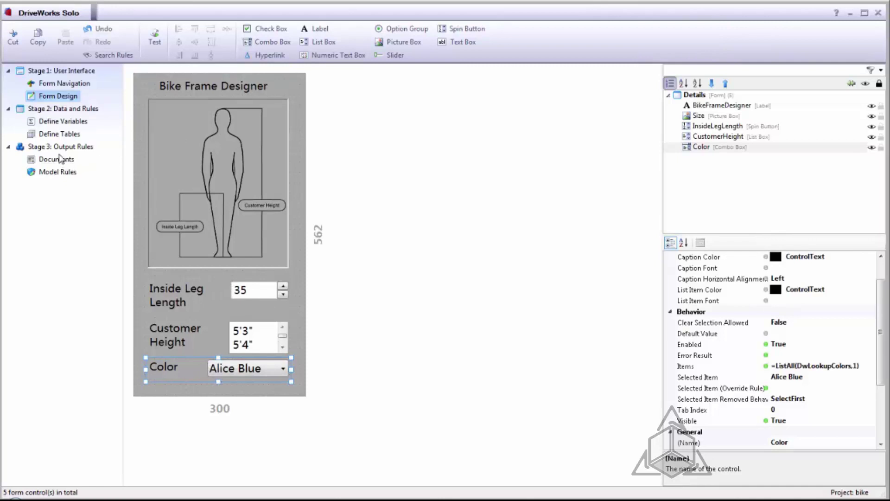
In the model rules, start a VLookup rule for the DWColor custom property with the Color control's ColorReturn as lookup value.
left_click(56, 173)
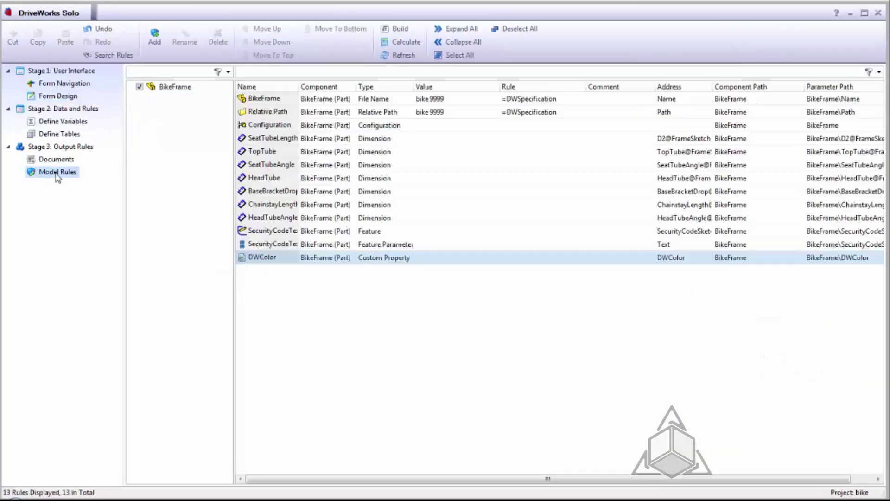
double_click(320, 258)
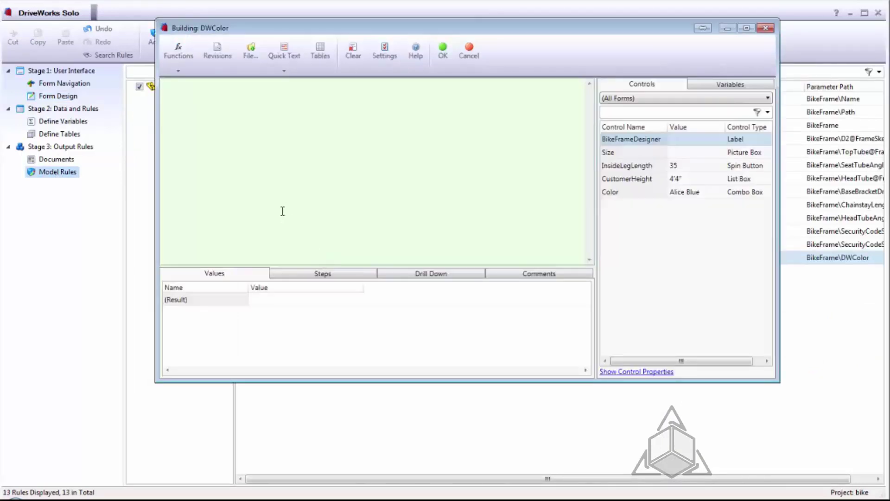
left_click(178, 71)
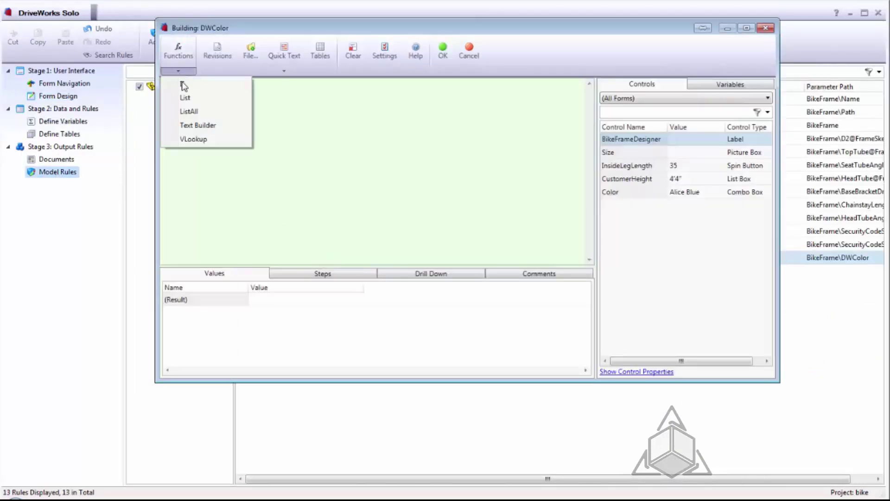
left_click(194, 146)
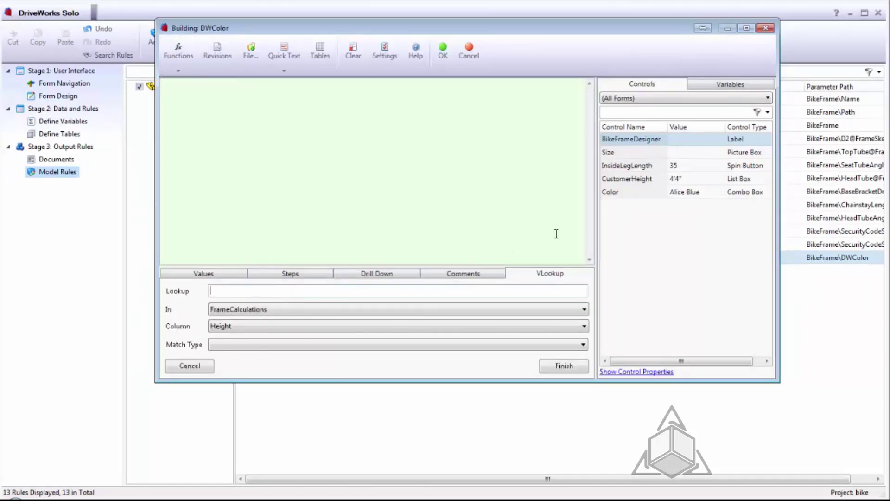
left_click(684, 194)
double_click(682, 194)
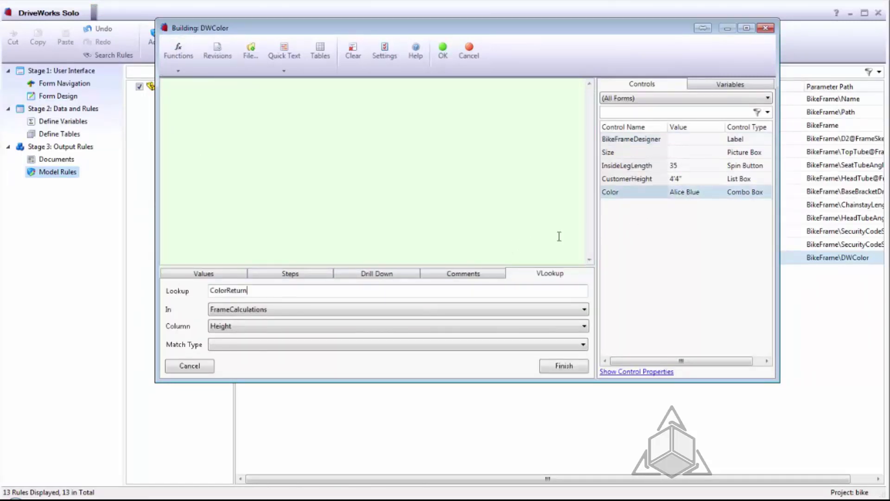
Make the DWColor lookup return the RGB column of the Colors table with Exact Match, and save the rule.
left_click(302, 315)
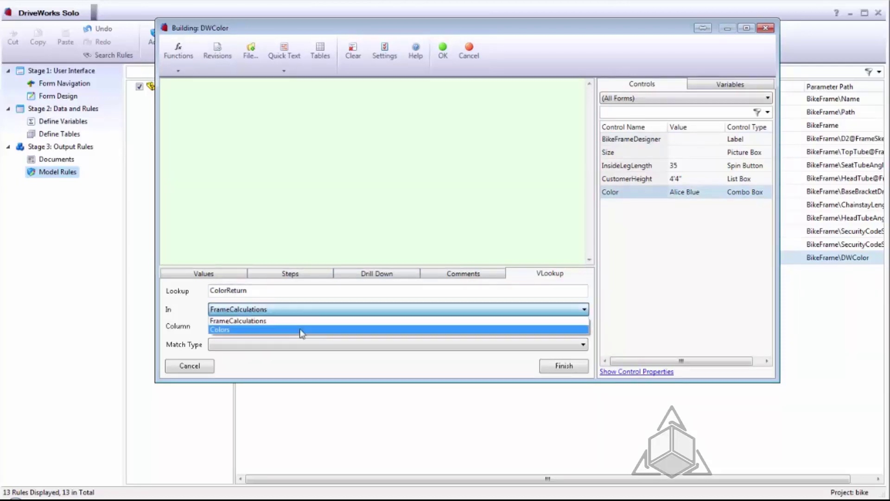
left_click(302, 329)
left_click(300, 326)
left_click(302, 347)
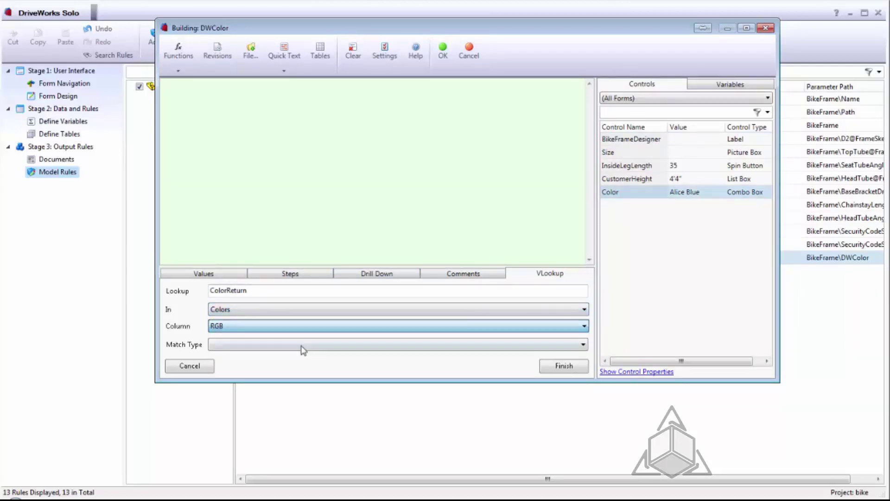
left_click(302, 347)
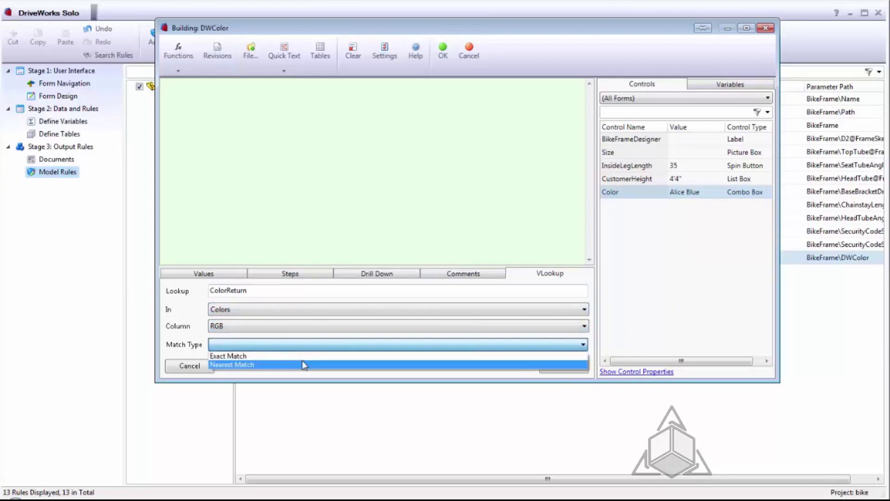
left_click(304, 356)
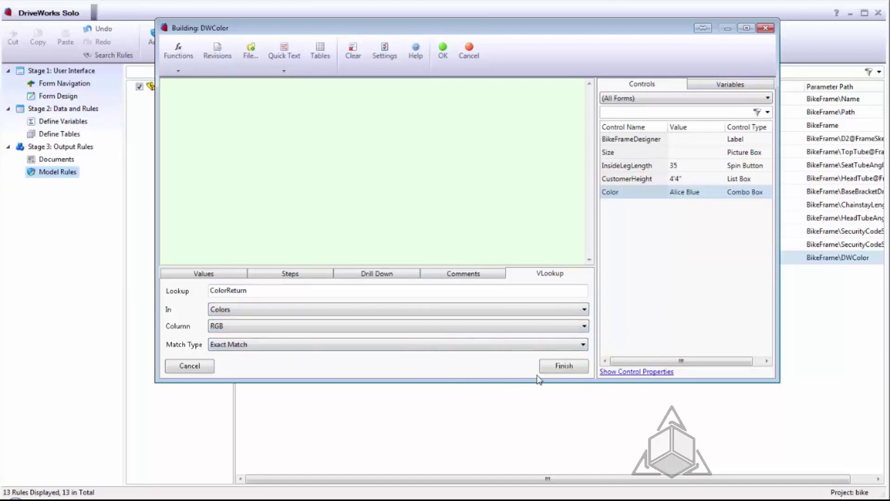
left_click(563, 366)
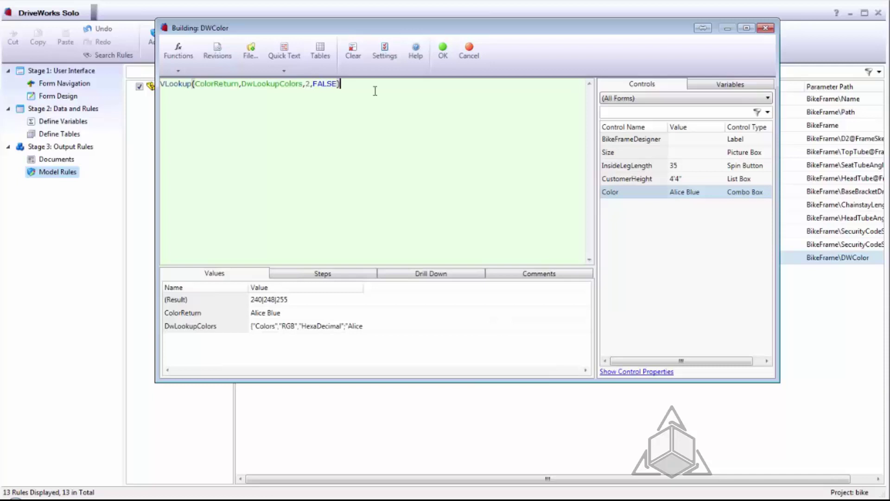
left_click(442, 50)
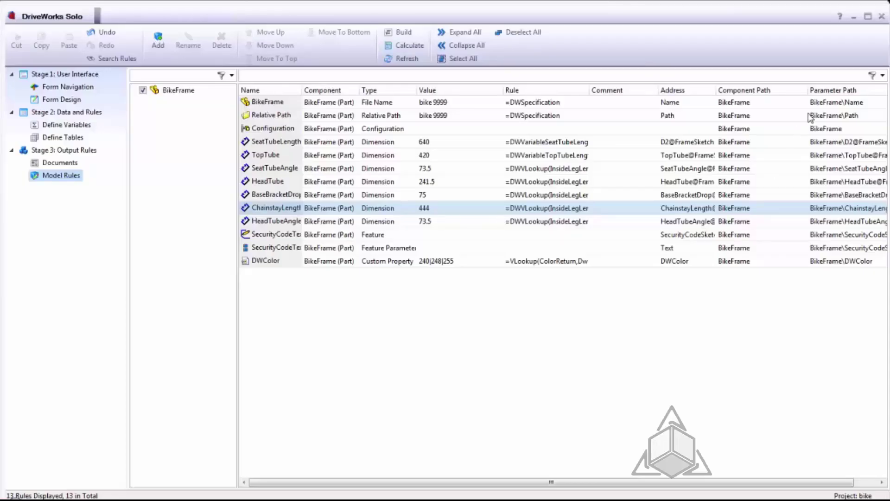
Switch to SOLIDWORKS, run the Bike Frame Designer form and set the Inside Leg Length to 38.
left_click(881, 16)
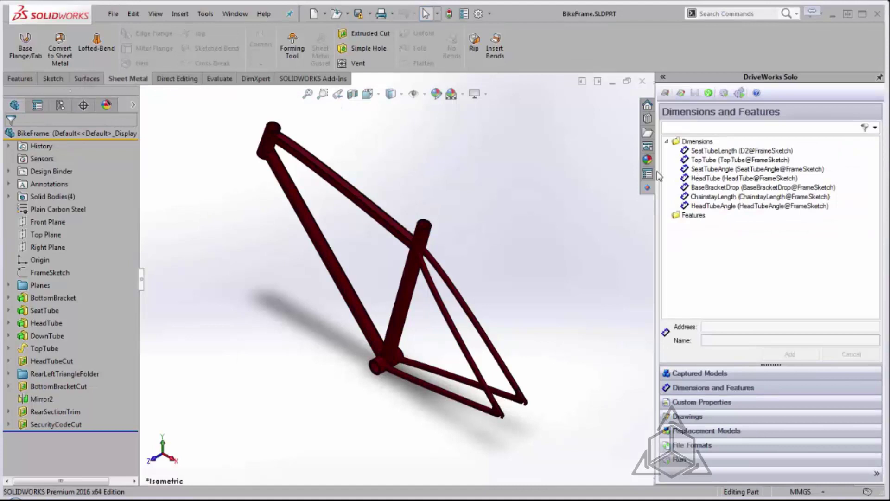
left_click(726, 94)
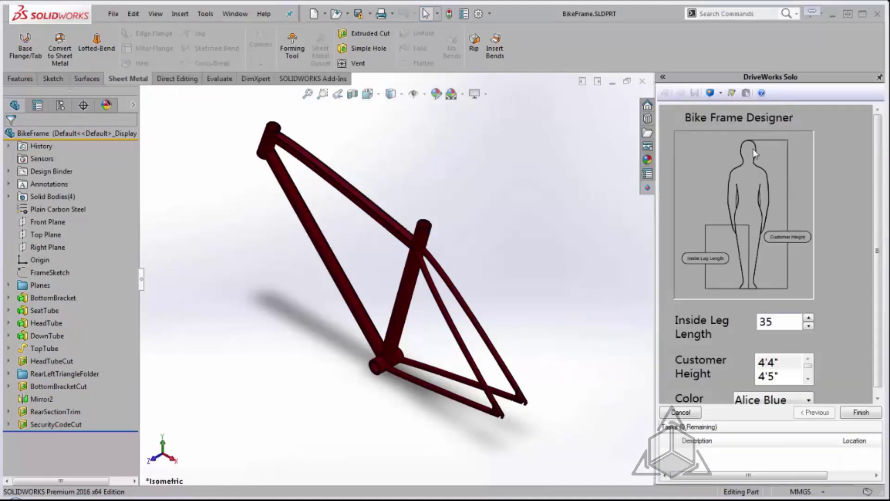
left_click(808, 318)
left_click(808, 318)
left_click(808, 317)
Choose a taller customer height in the form's Customer Height list.
left_click(766, 377)
scroll(765, 380, "down", 4)
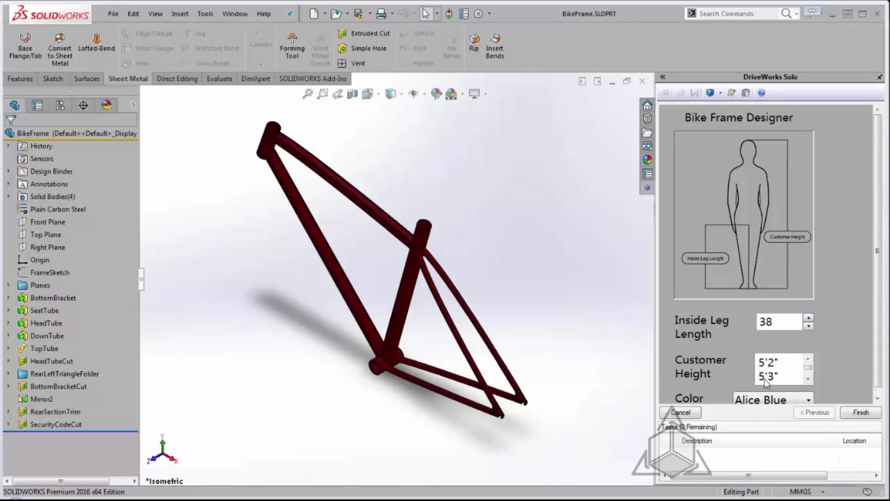
left_click(765, 377)
Set the form's color to Dark Cyan and preview the bike frame model with the entered values.
left_click(762, 398)
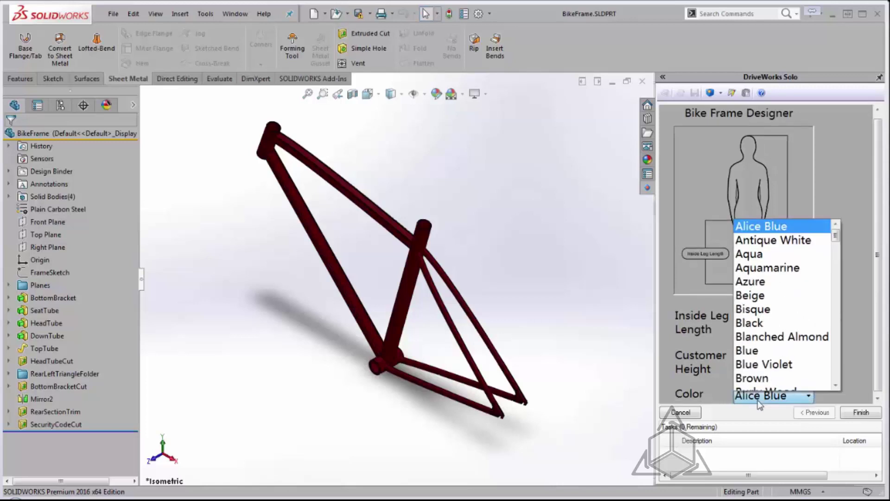
scroll(758, 369, "down", 1)
scroll(759, 368, "down", 4)
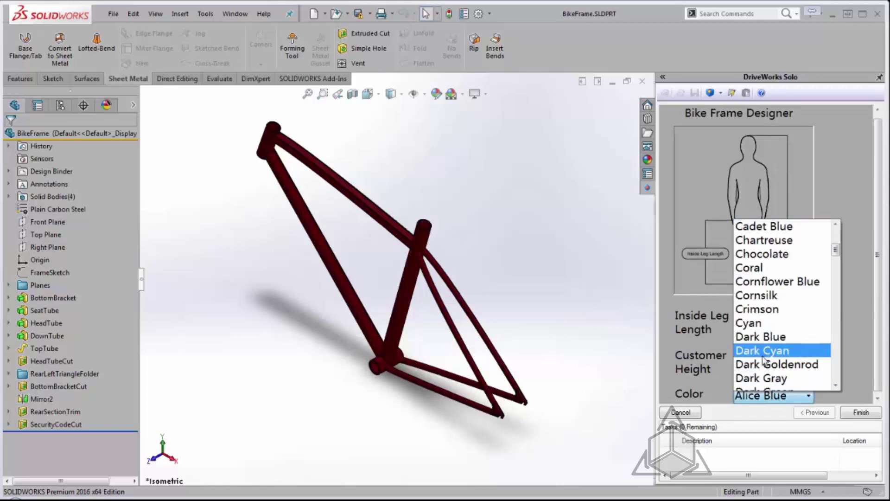
left_click(762, 352)
left_click(709, 93)
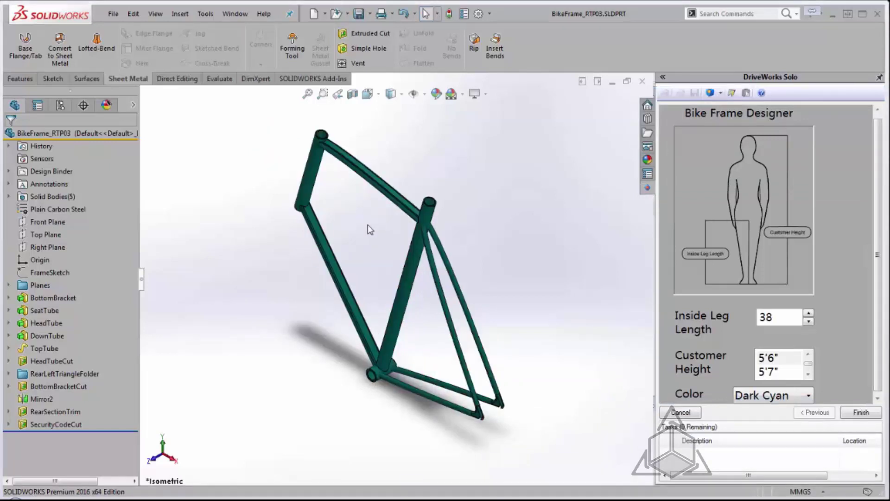
middle_click_drag(368, 229, 410, 196)
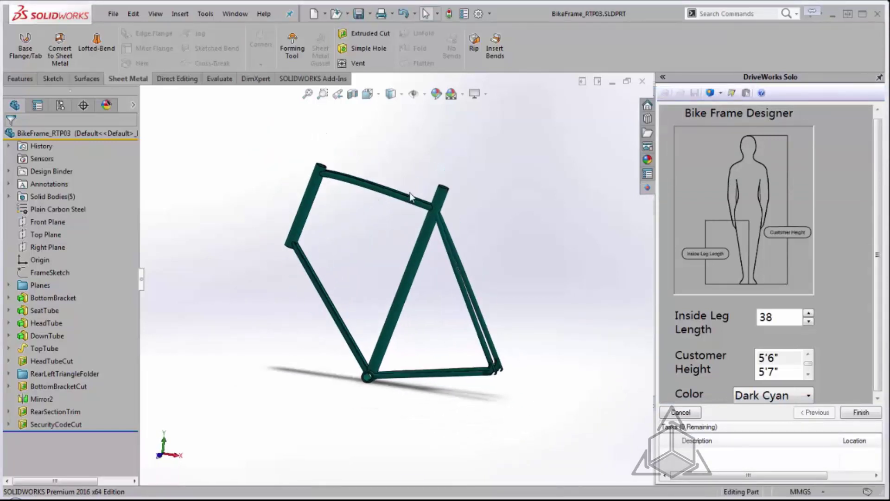